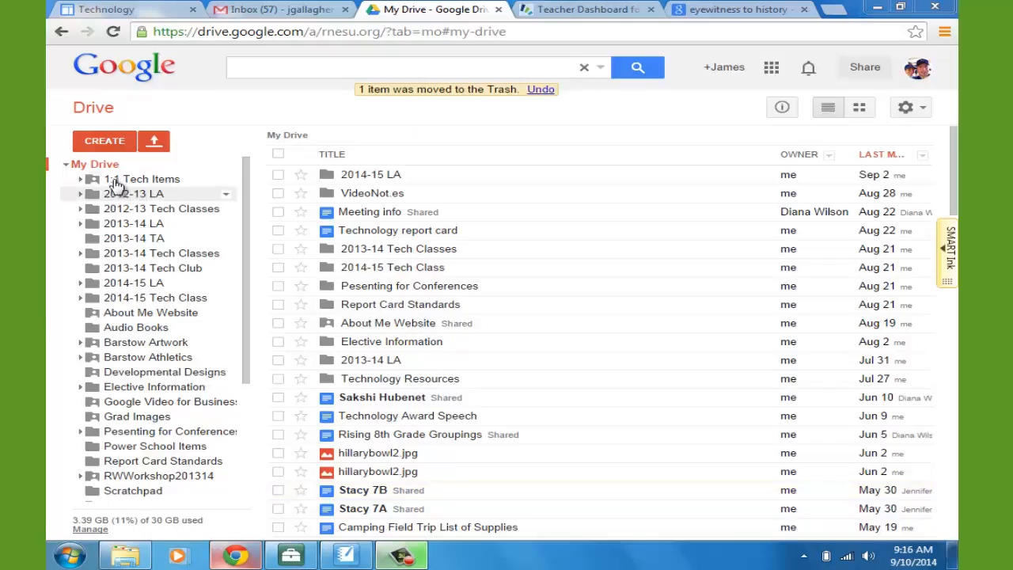
- View the contents of the 2013-14 Tech Classes folder and return to My Drive
left_click(772, 69)
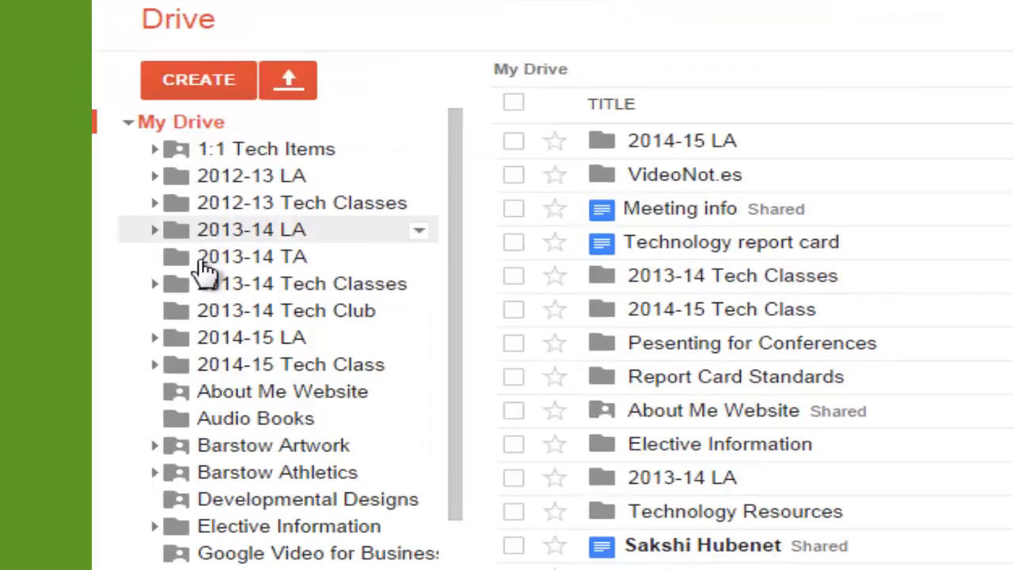
left_click(217, 302)
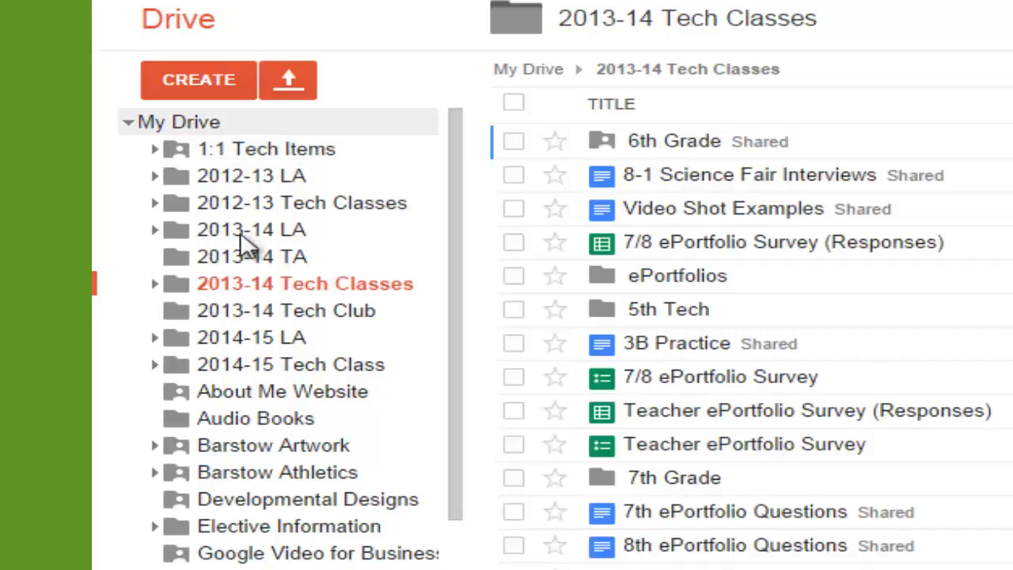
left_click(184, 124)
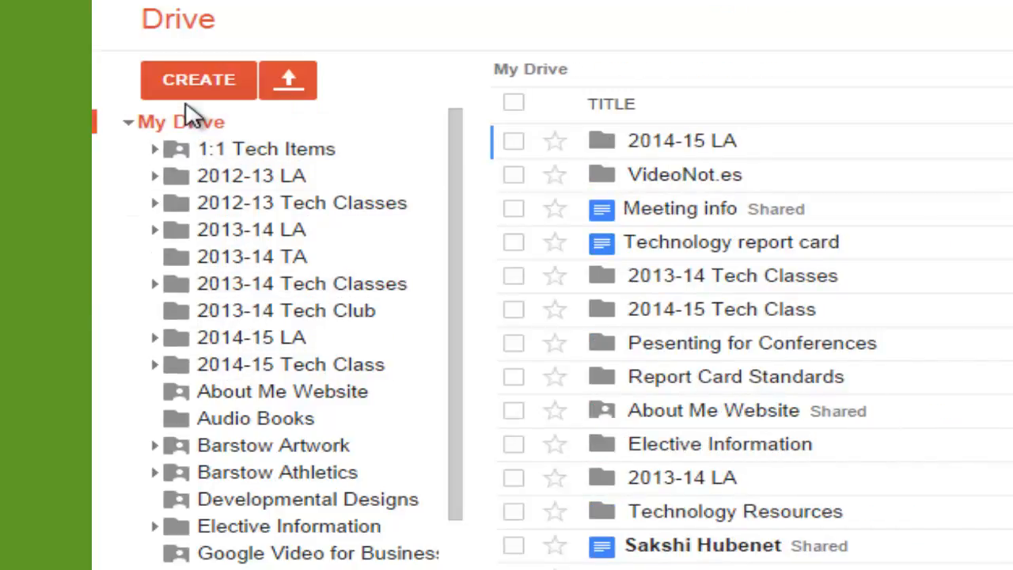
- Create a new document in My Drive and name it "Video Test Document"
left_click(195, 71)
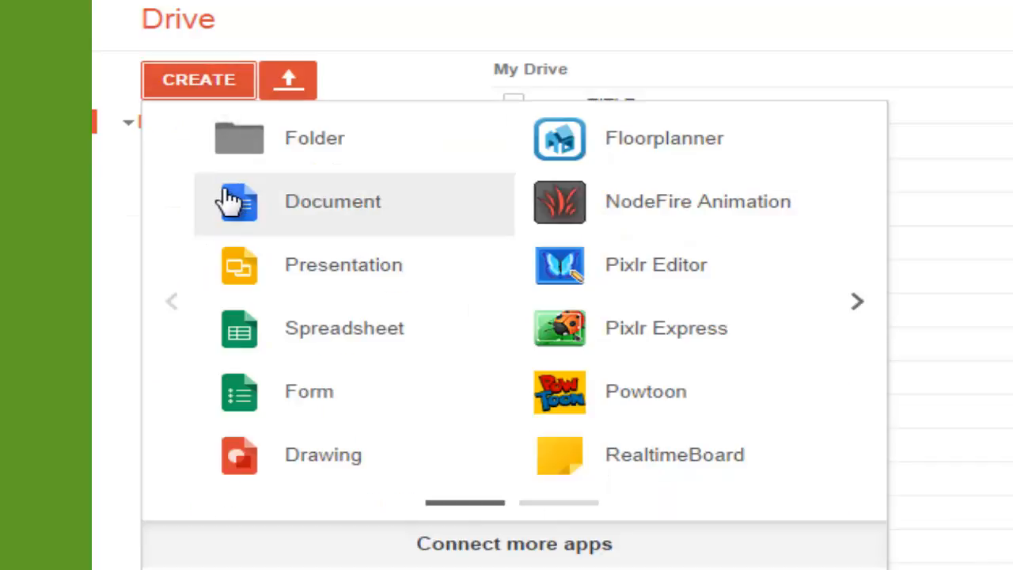
left_click(276, 207)
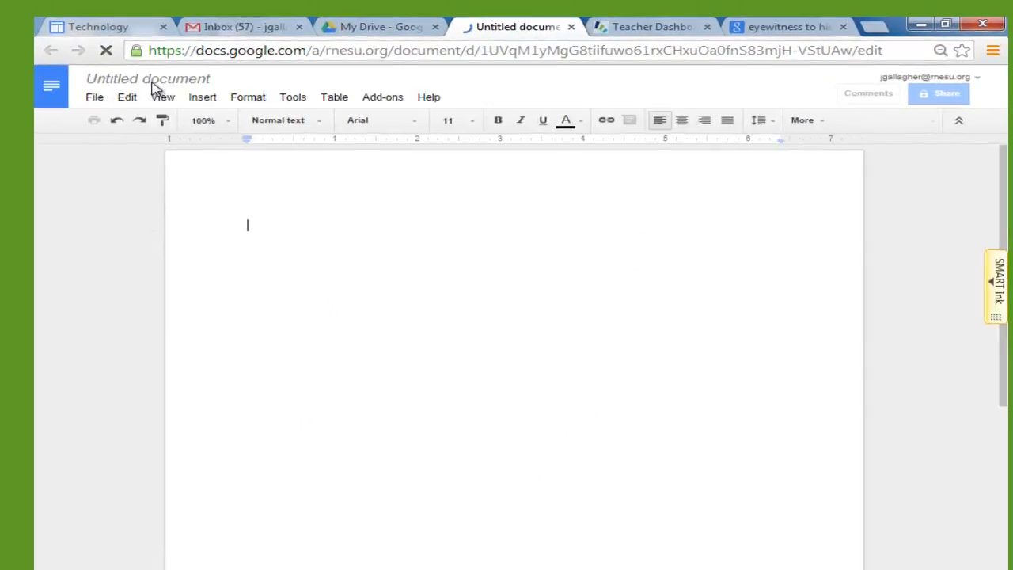
left_click(151, 83)
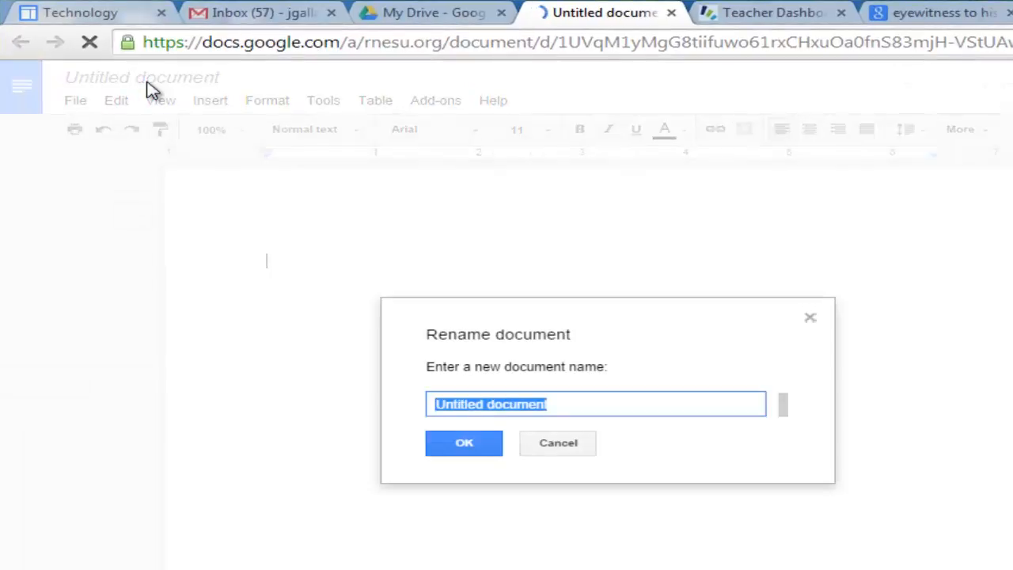
key("BackSpace")
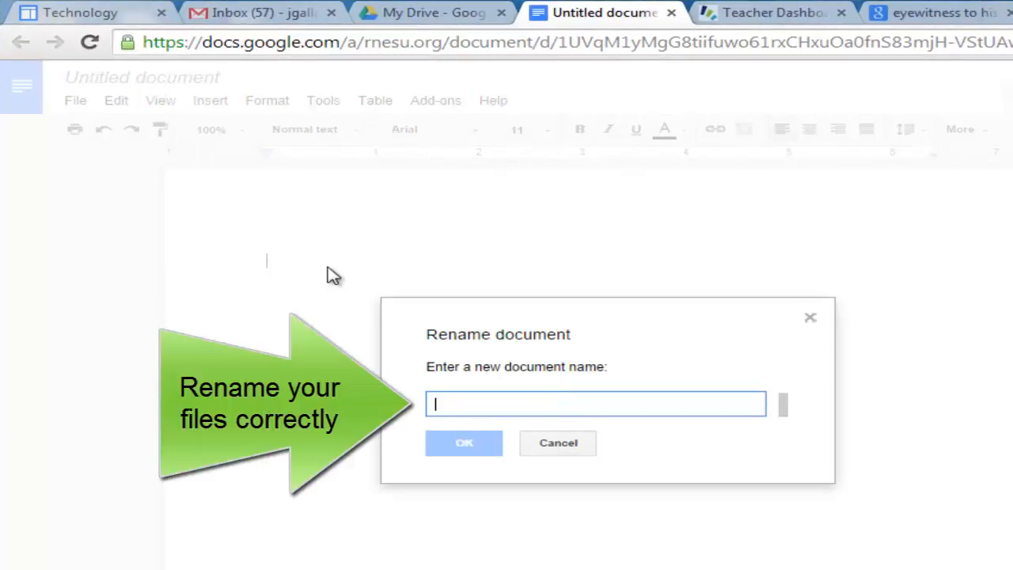
type("Video Tes")
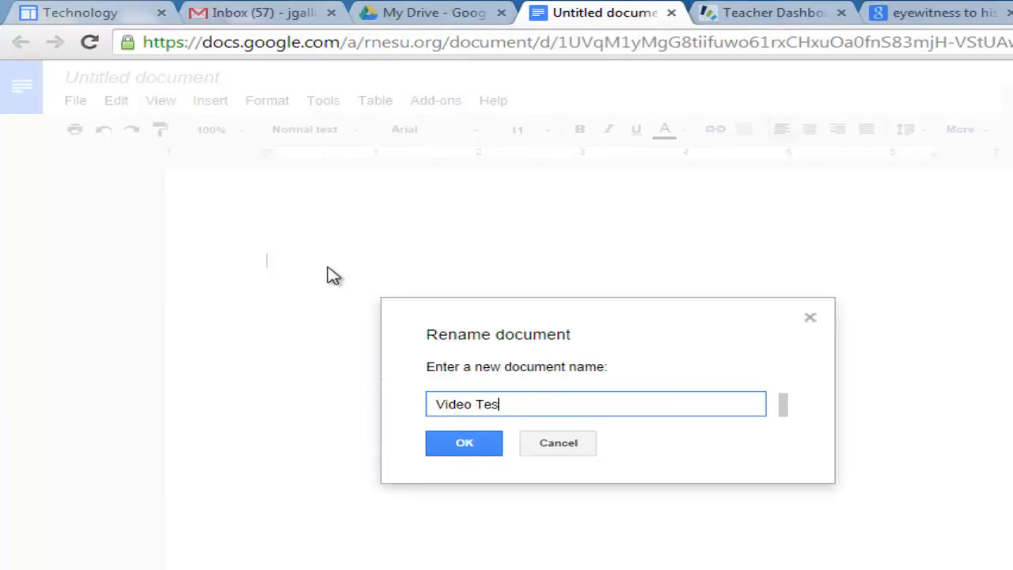
type("t Docuemt")
key("BackSpace")
key("BackSpace")
key("BackSpace")
type("ment")
left_click(447, 456)
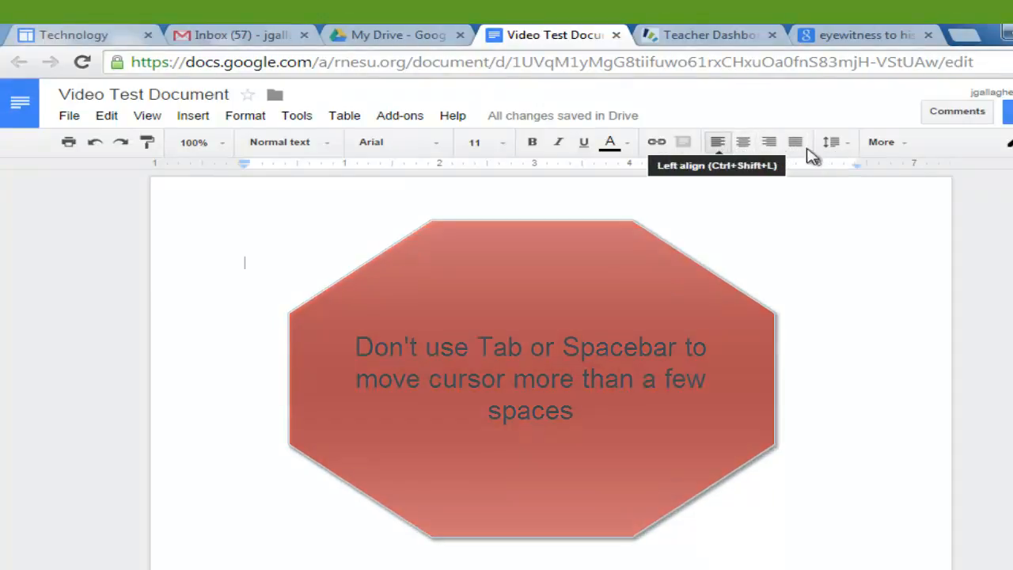
- Try centre alignment on the document's empty first line
left_click(887, 149)
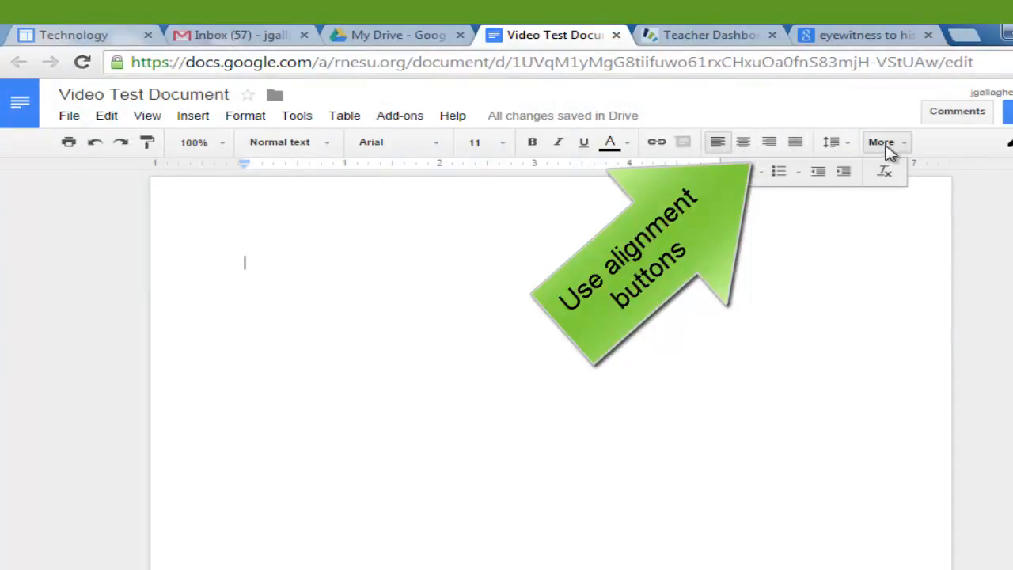
left_click(887, 150)
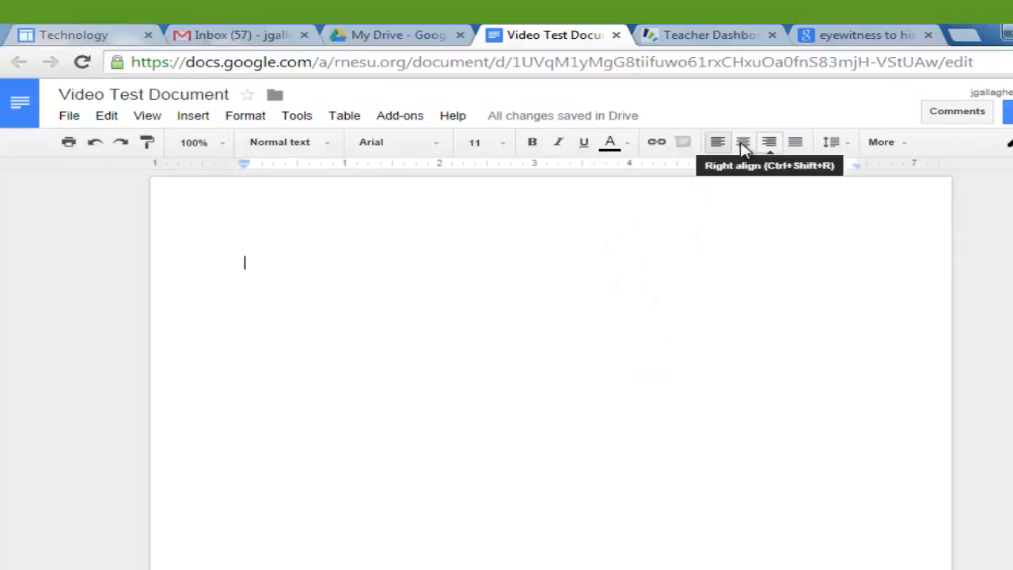
left_click(743, 149)
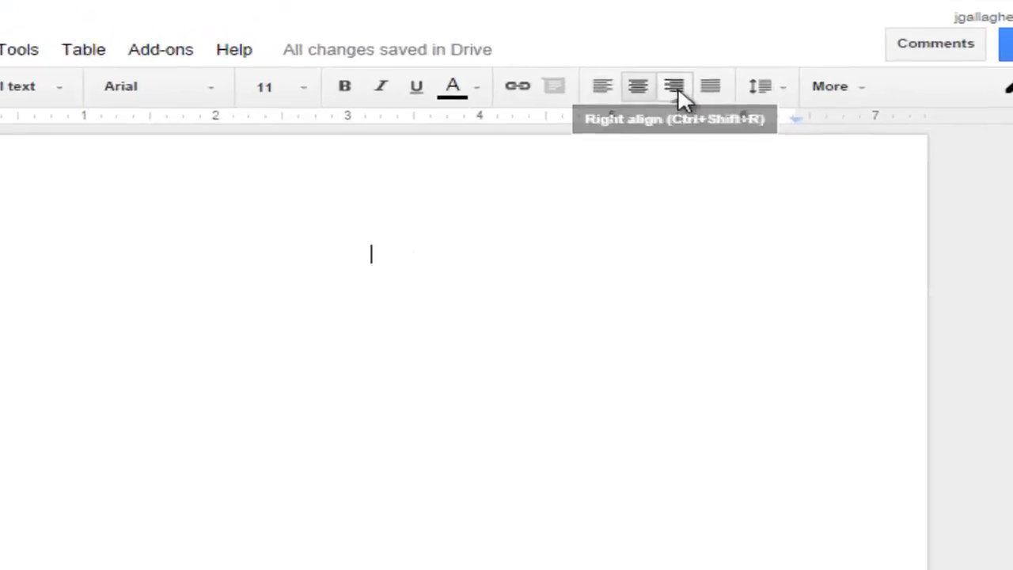
- Add a right-aligned heading with the author's name and "September 10, 2014" on separate lines, and left-align the empty line below it
left_click(677, 88)
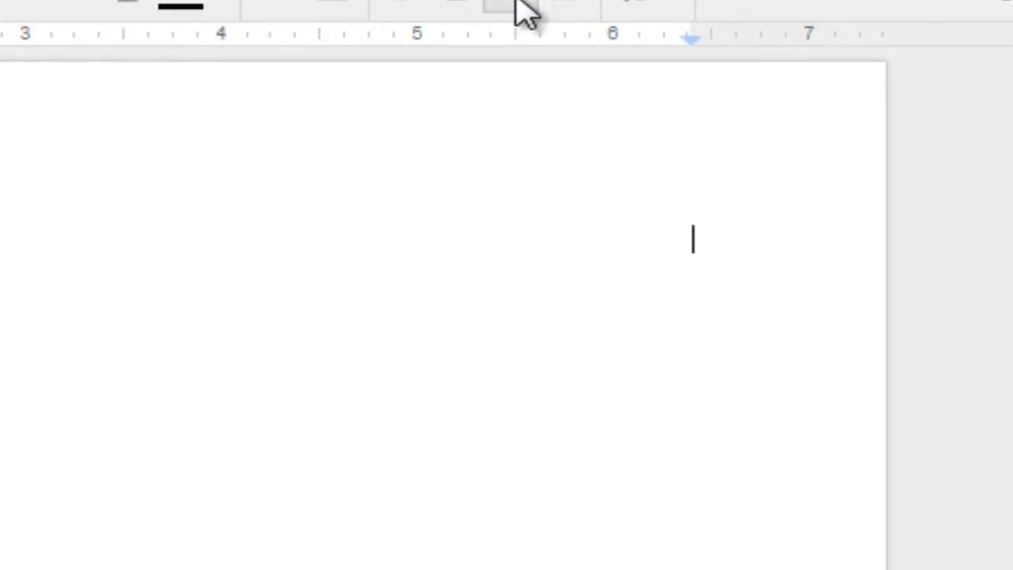
type("Mr. Gallagher")
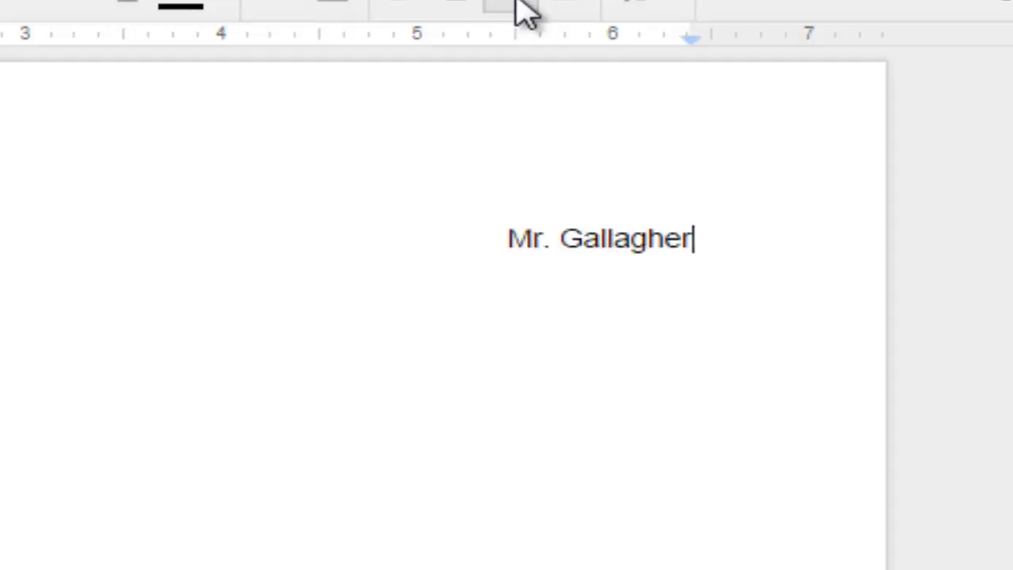
key("Return")
type("Septem")
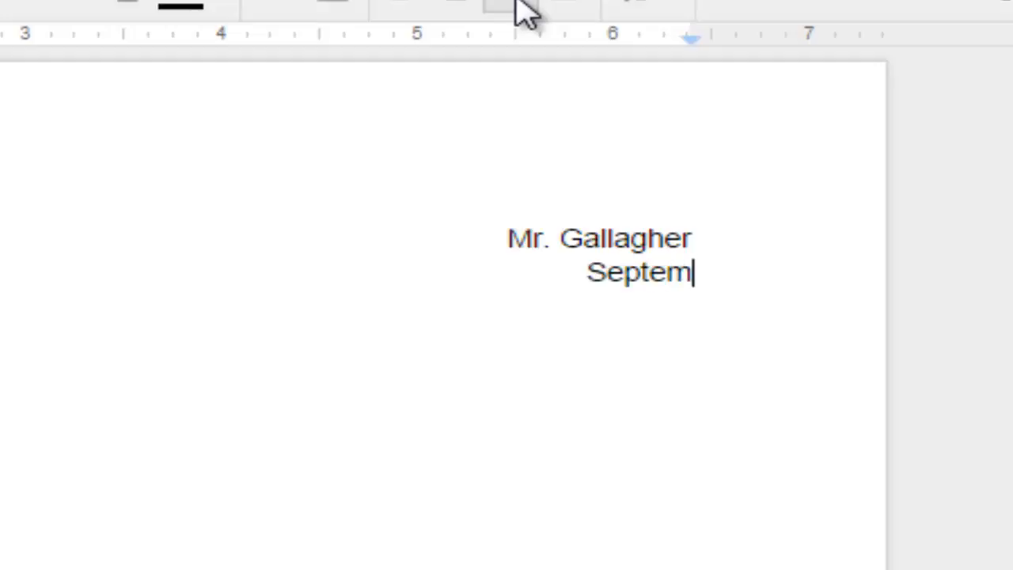
type("ber 10, 201")
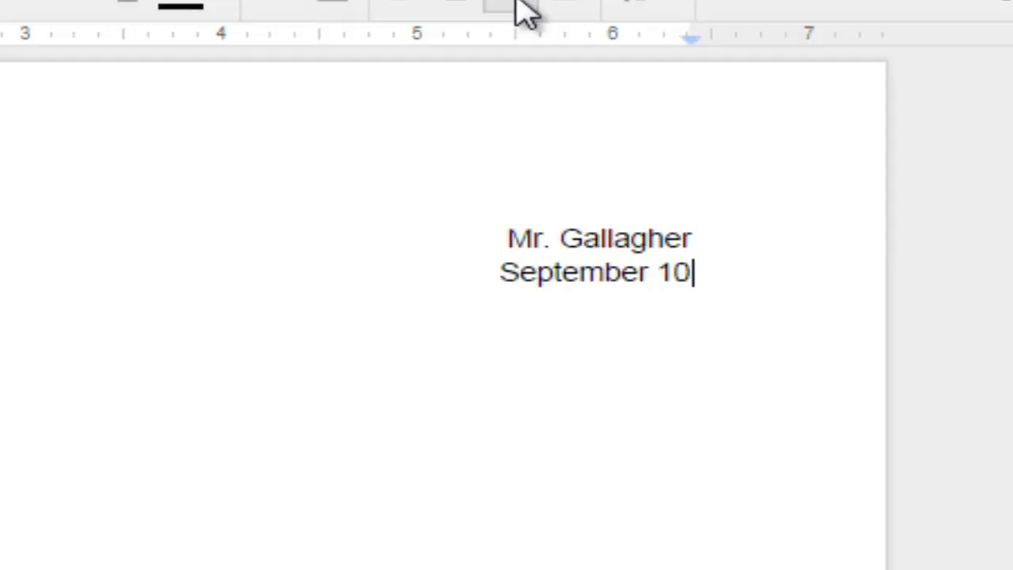
type("4")
key("Return")
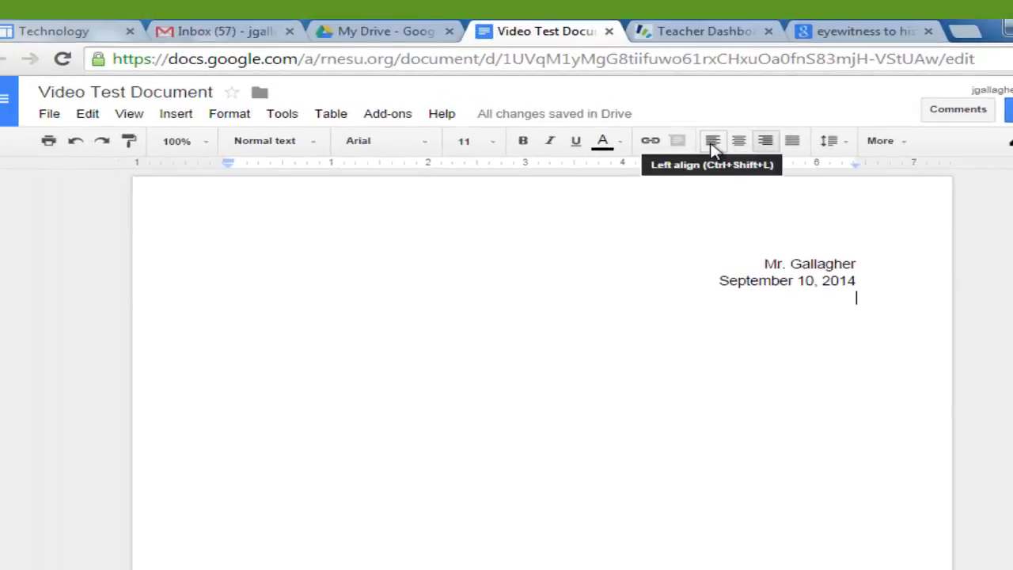
left_click(712, 143)
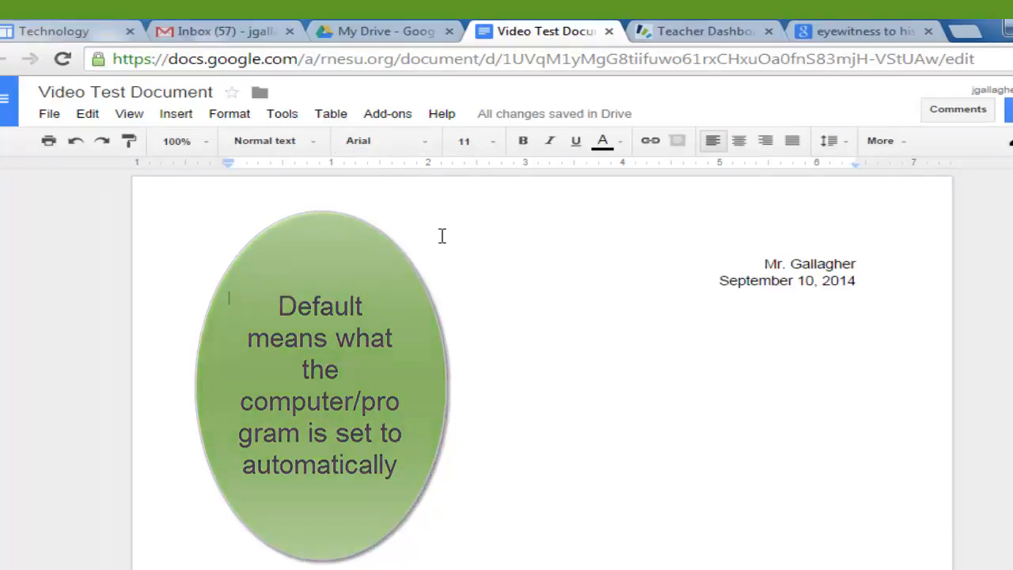
- Set the name and date lines in the heading to Times New Roman, size 12
left_click_drag(761, 264, 860, 281)
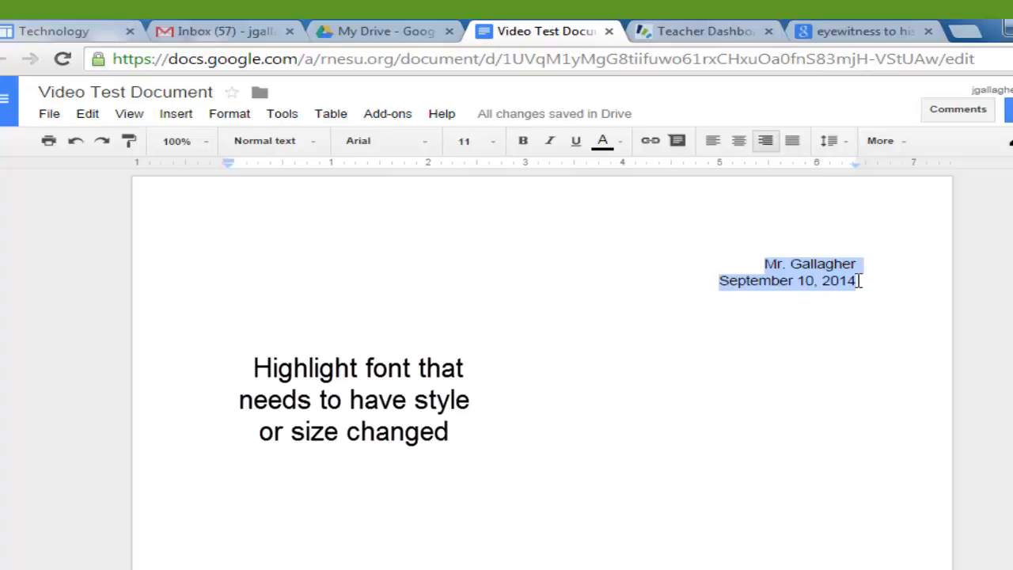
left_click_drag(860, 281, 765, 264)
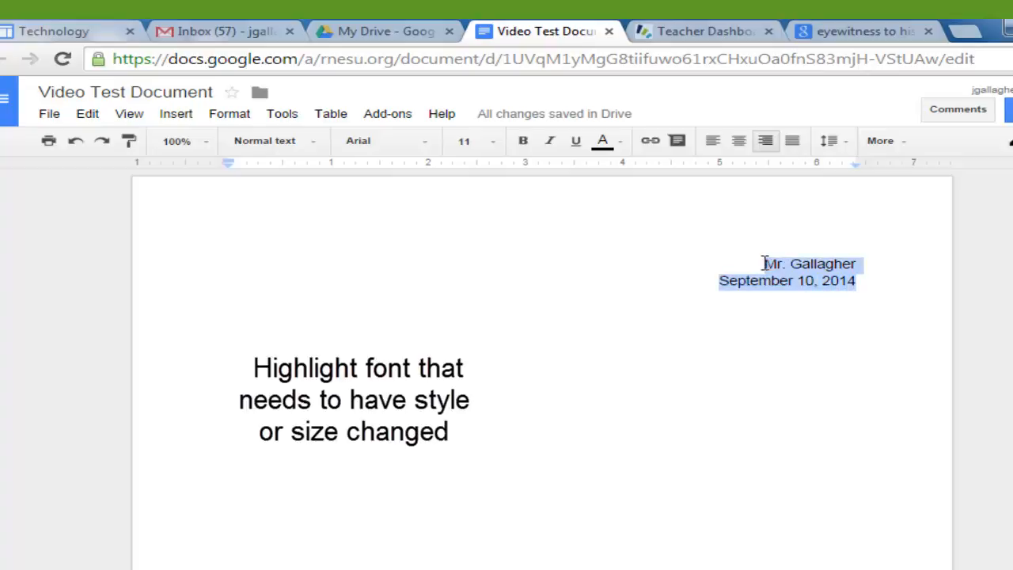
left_click(428, 144)
left_click(404, 264)
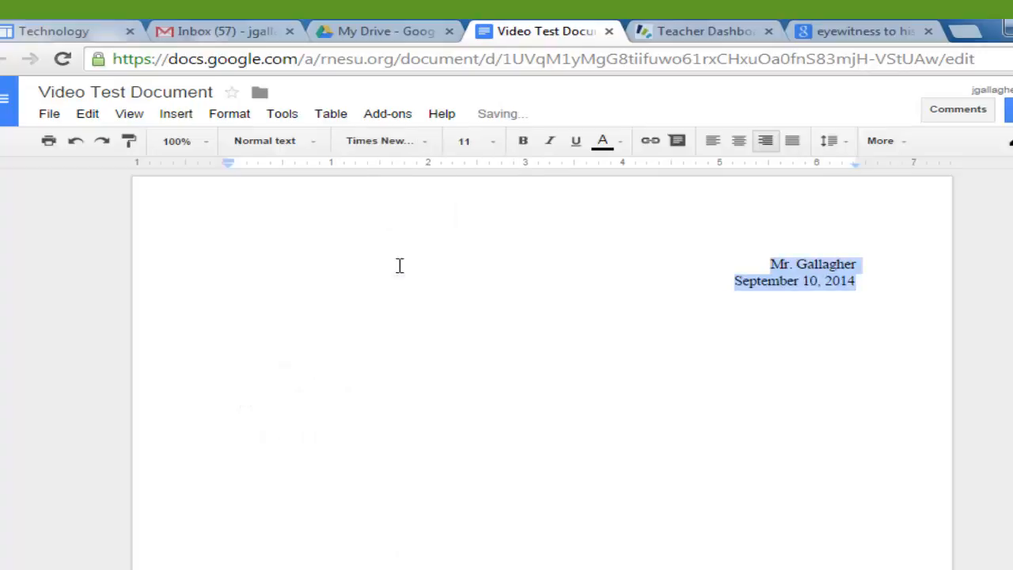
left_click(497, 147)
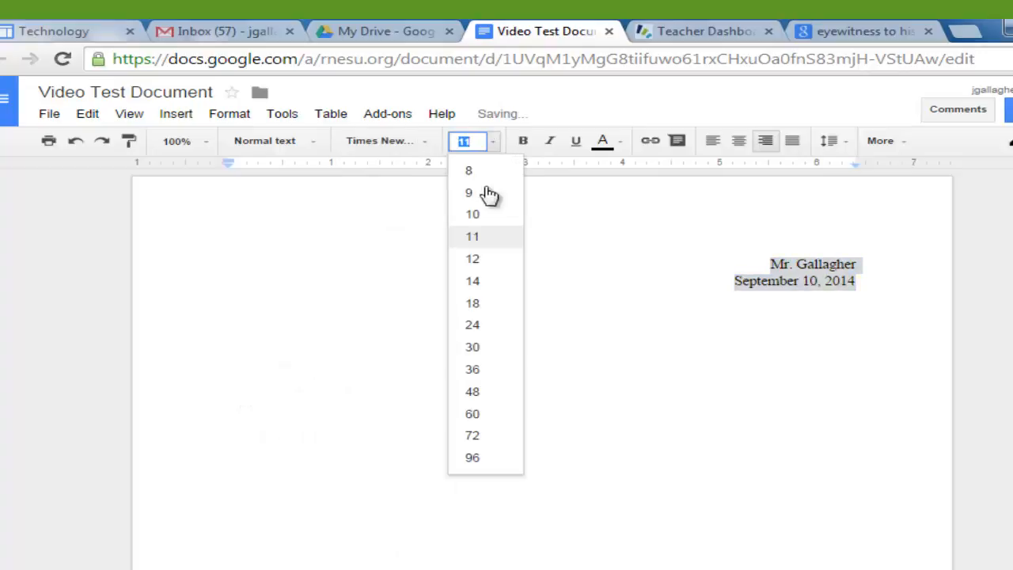
left_click(482, 259)
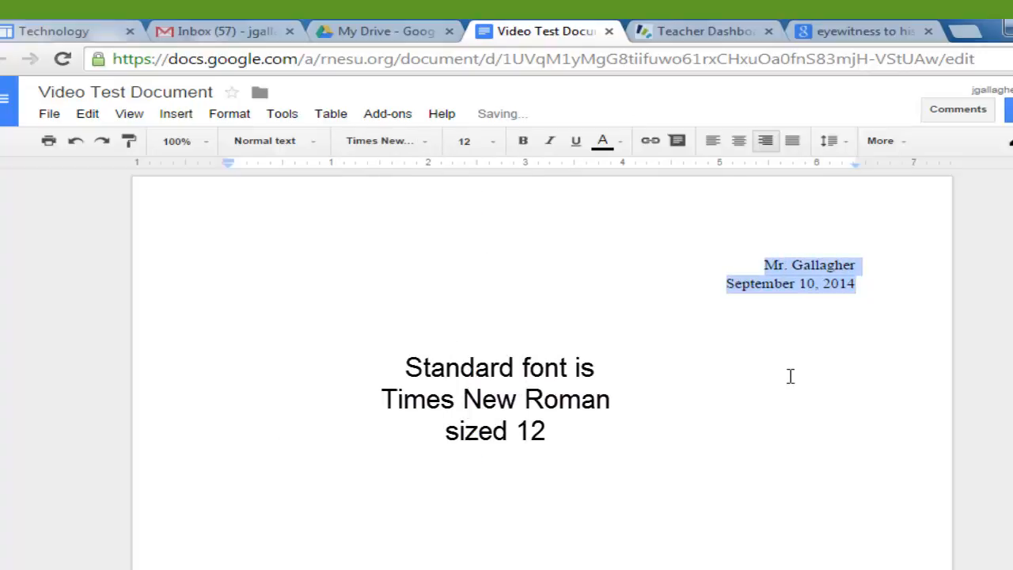
- Set the empty line below the date to Times New Roman, size 12
left_click(615, 363)
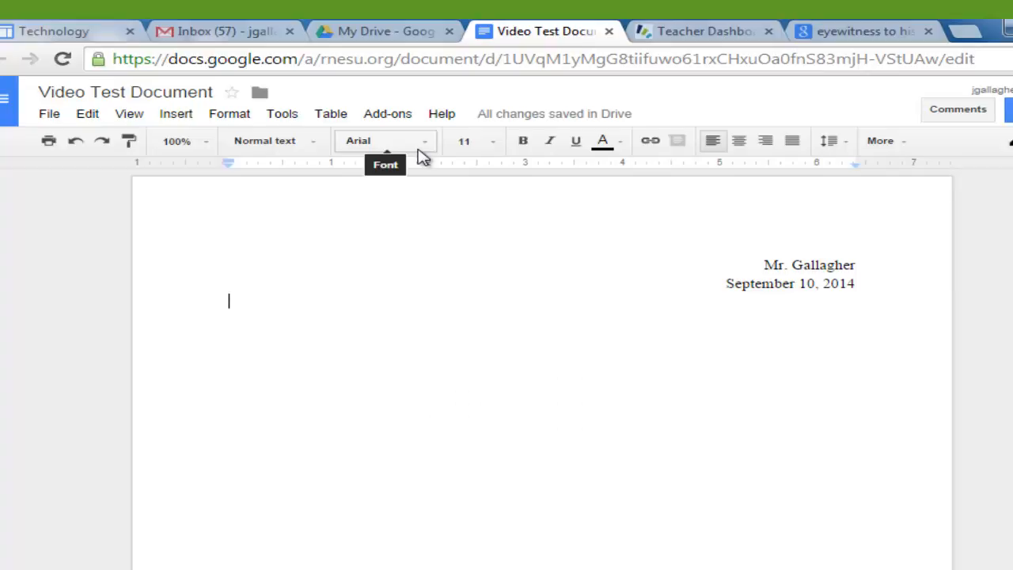
left_click(420, 150)
left_click(354, 168)
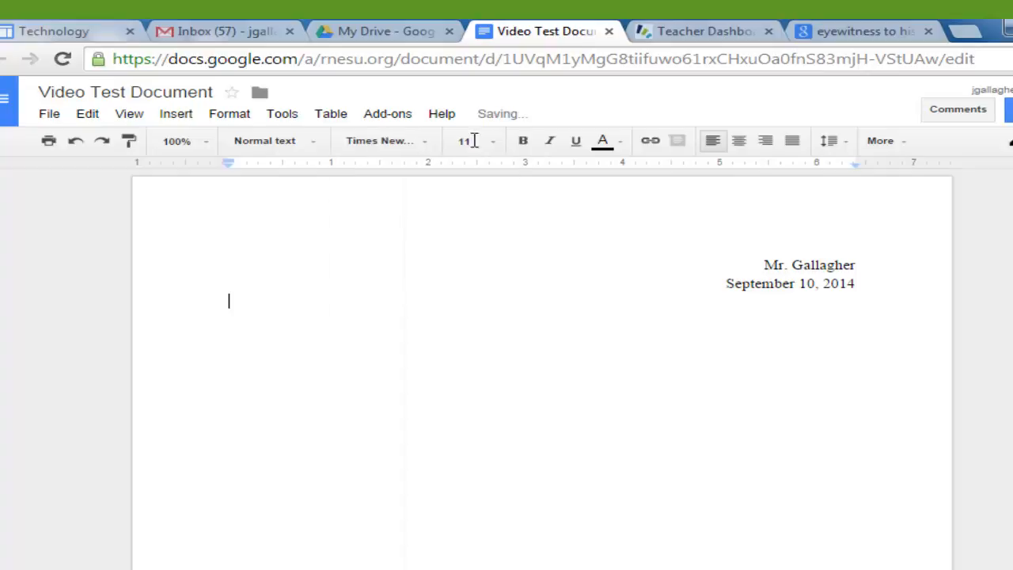
left_click(495, 143)
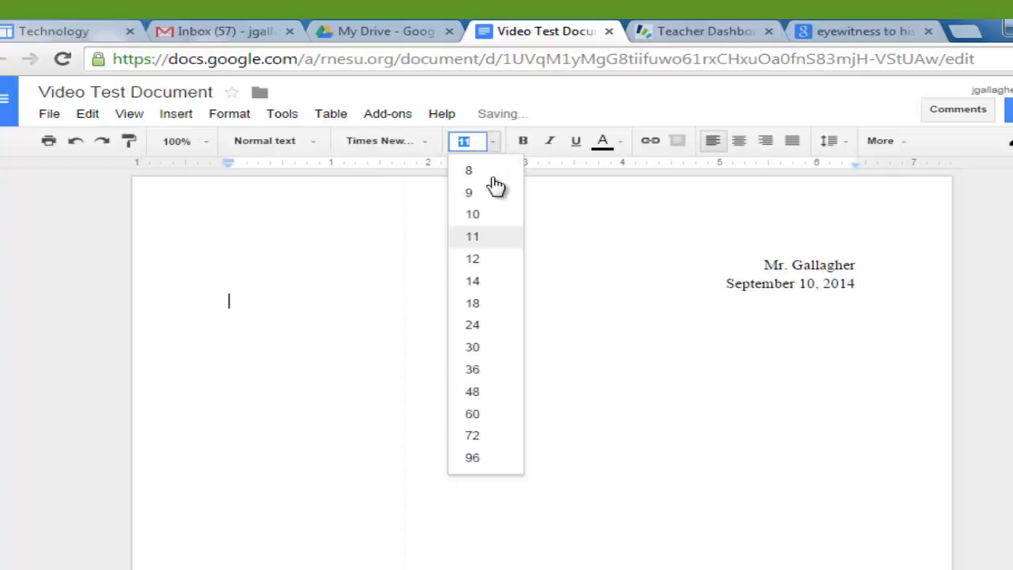
left_click(475, 259)
- Start the body paragraph with "I think this will work. This will be an easy task for me"
type("I")
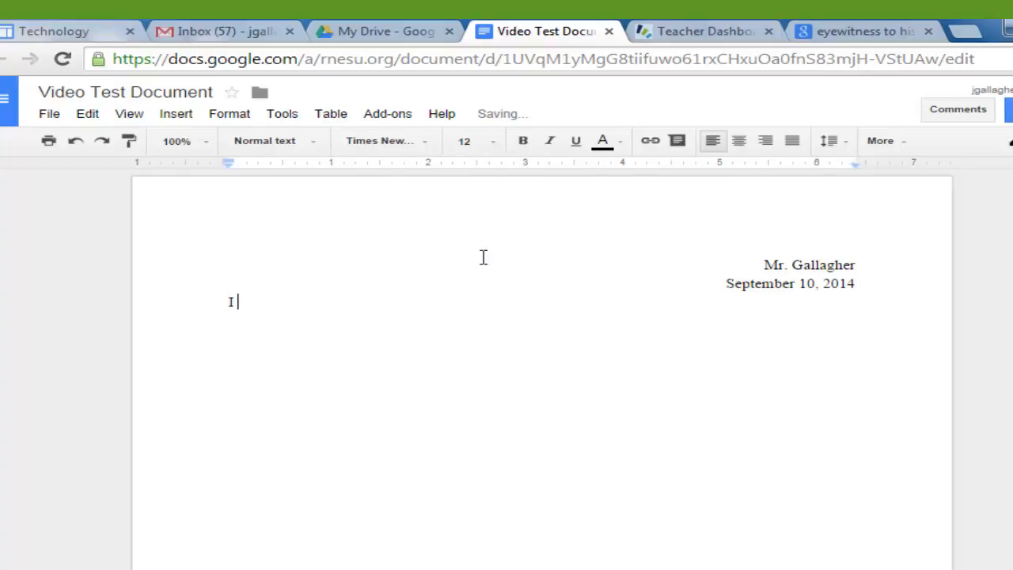
type(" think this will work")
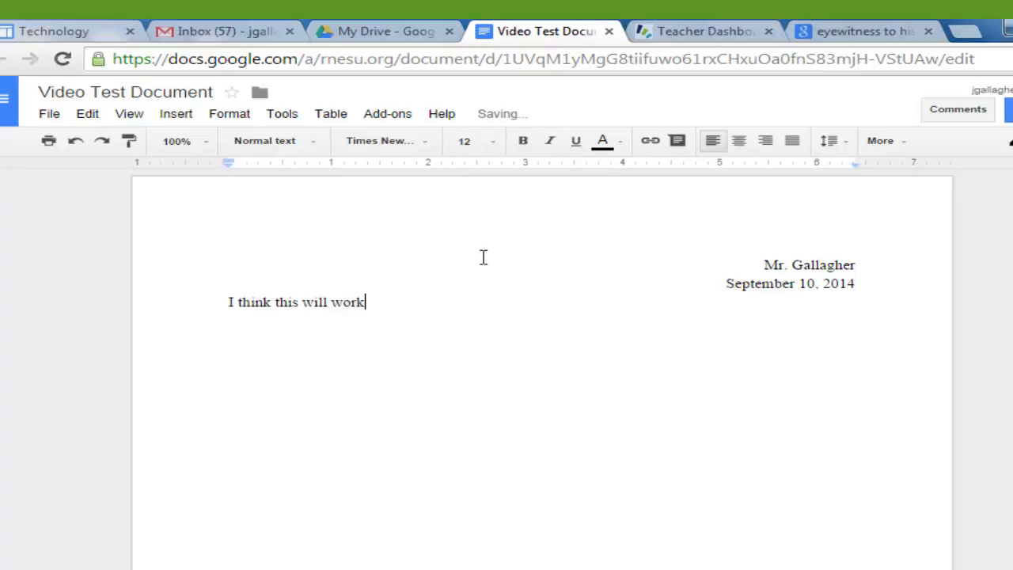
type(". This will be an easy")
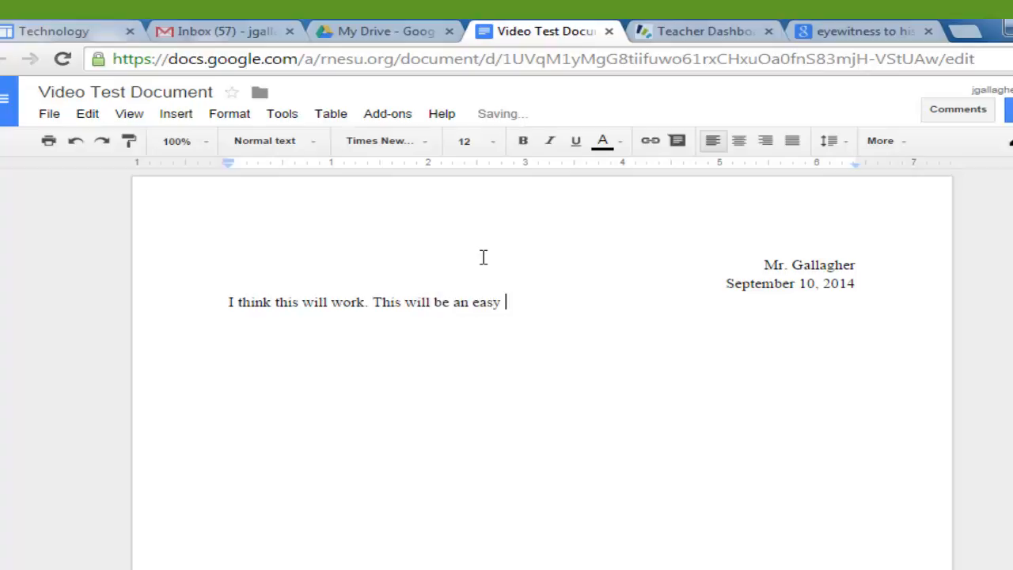
type("task for me ")
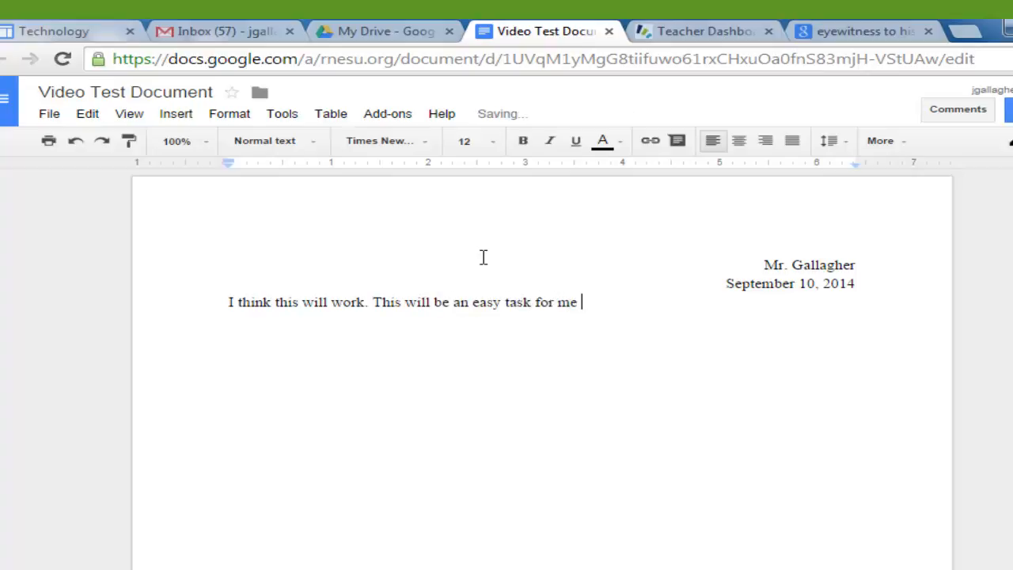
- Complete the paragraph with "to show you how to work, if you pay close attention to what I am doing."
type("to show you how to work")
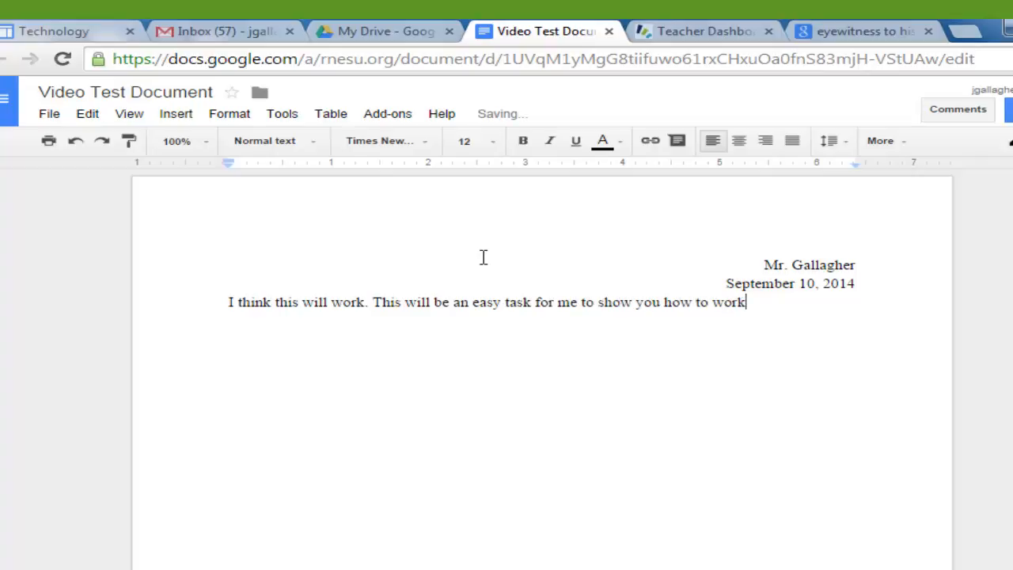
type(", if you pay close ")
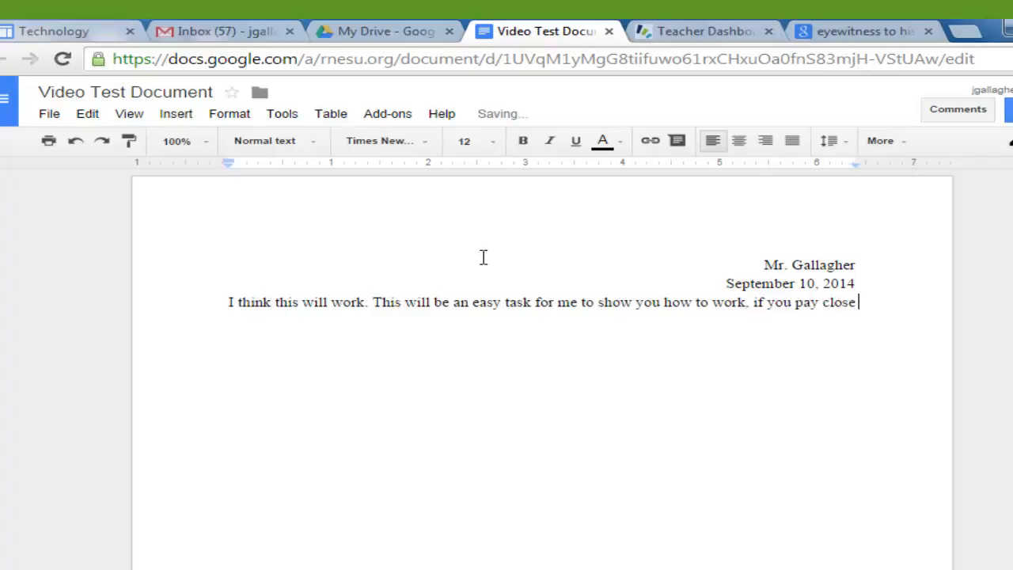
type("attention to what I am doing.")
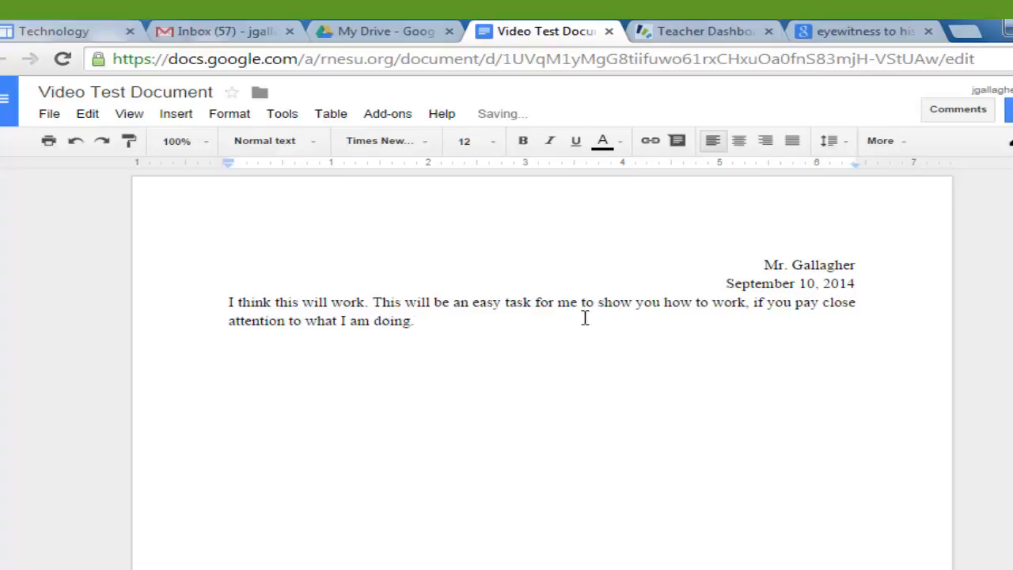
- Insert a blank line between the date and the body paragraph, and return the cursor to the paragraph
left_click(861, 284)
key("Return")
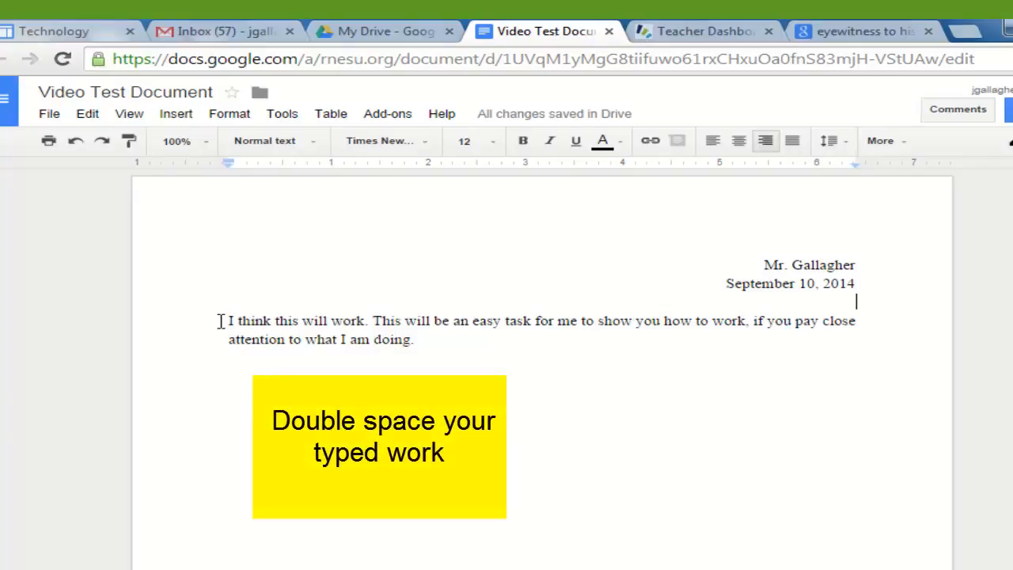
left_click(912, 324)
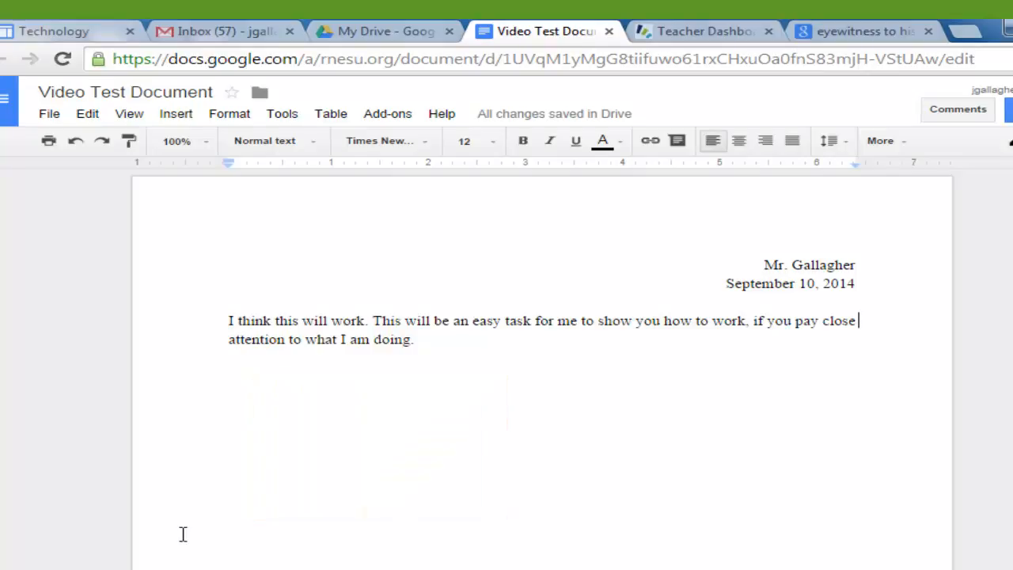
- Set the line spacing of the body paragraph to Double
left_click_drag(227, 323, 430, 346)
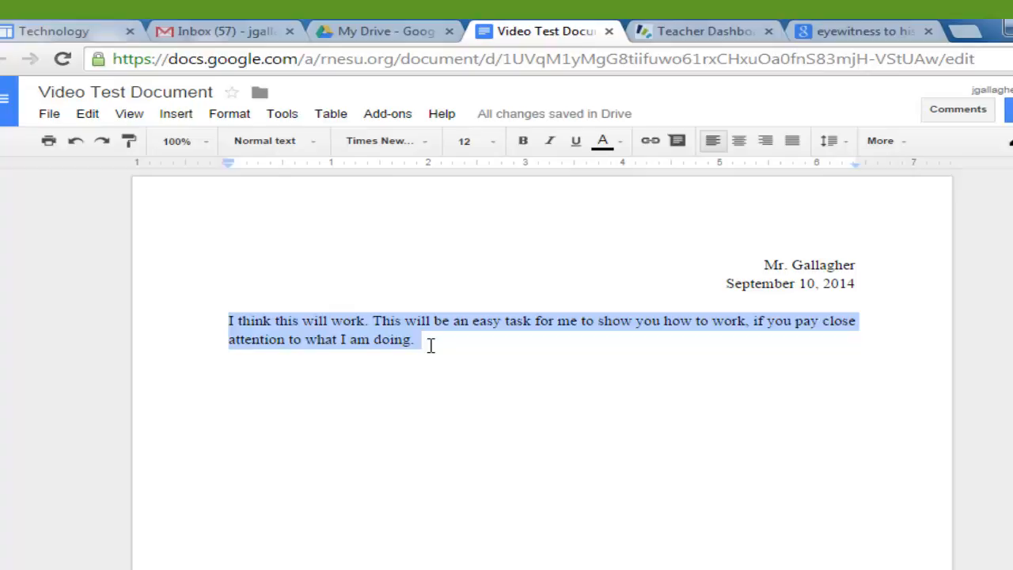
left_click(237, 116)
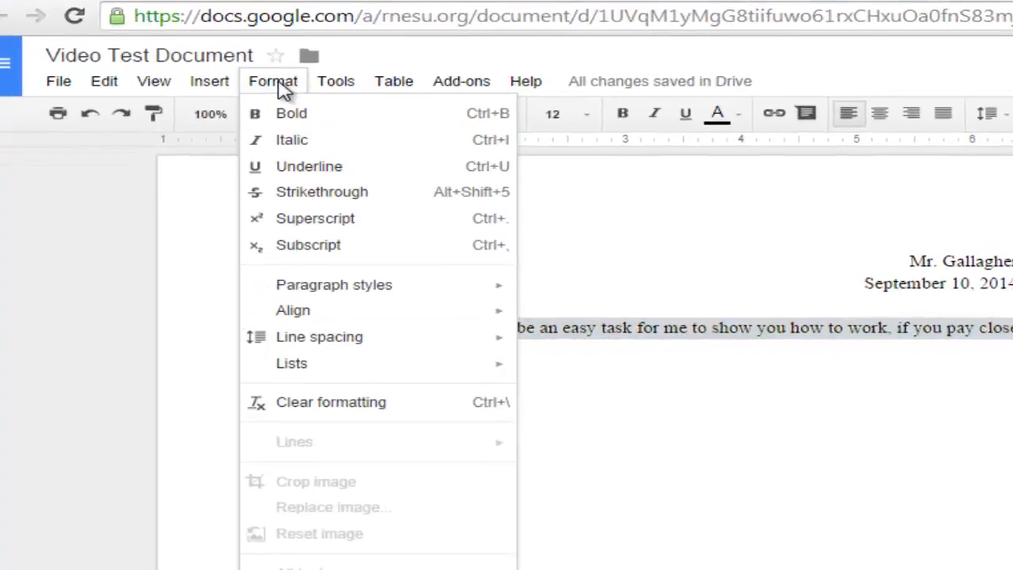
mouse_move(383, 342)
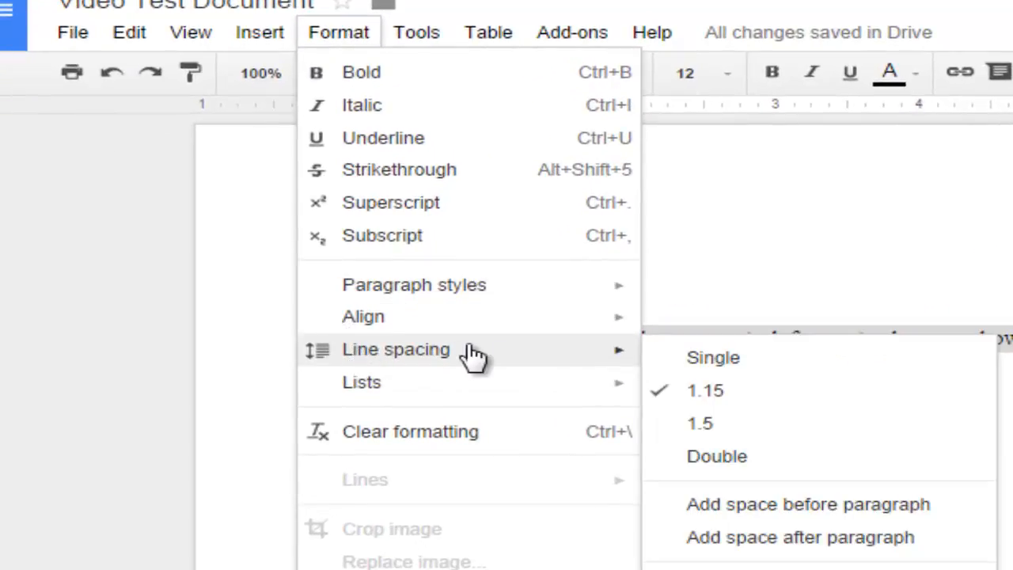
left_click(728, 459)
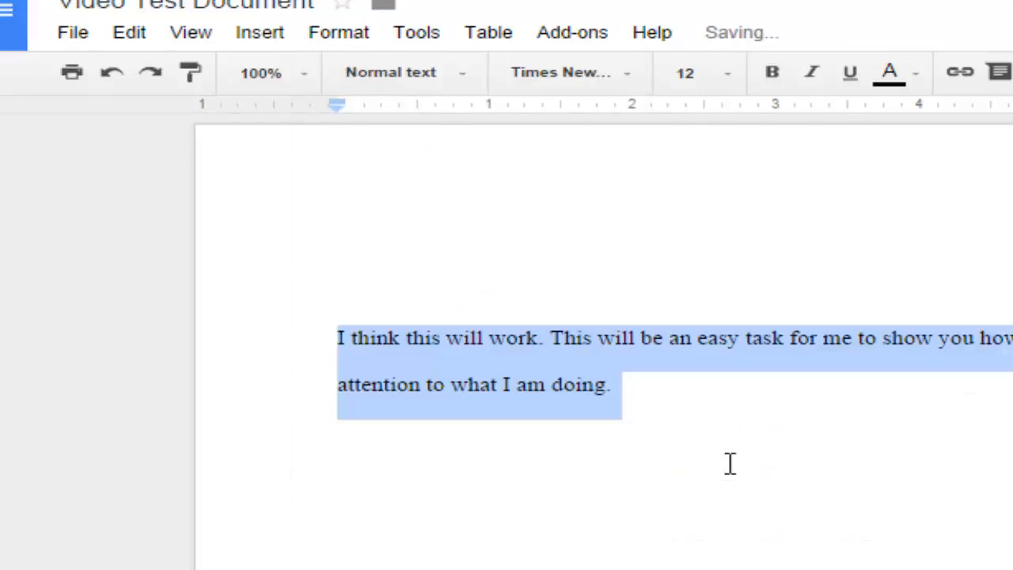
- Set the body paragraph's line spacing to 1.5 and indent its first line with a tab
left_click(370, 36)
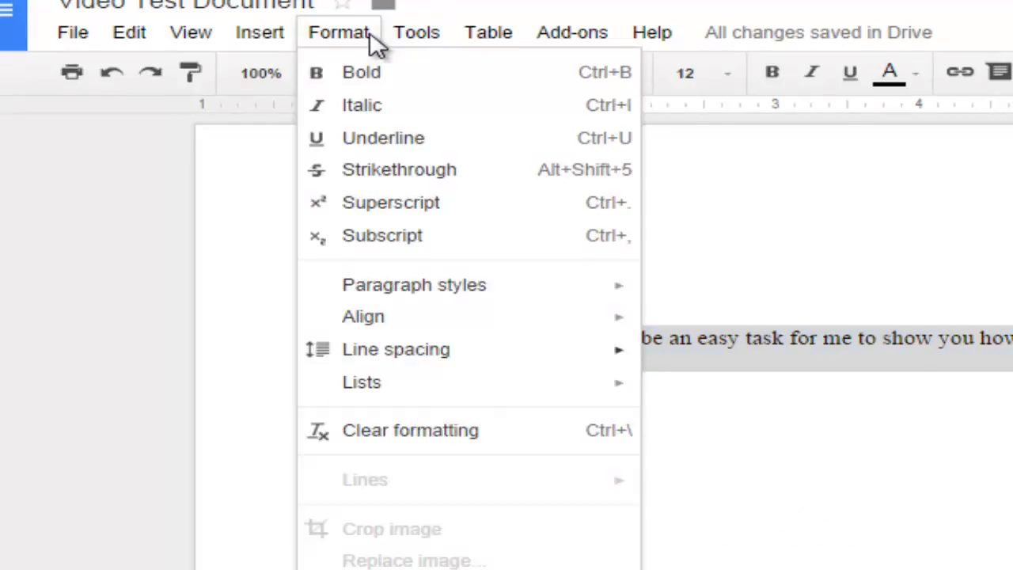
mouse_move(581, 362)
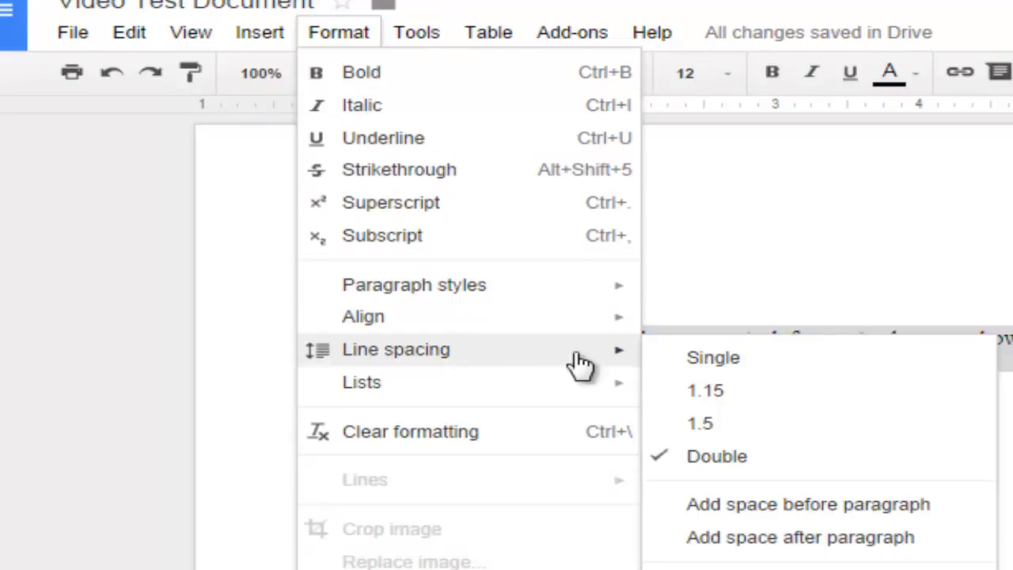
left_click(725, 427)
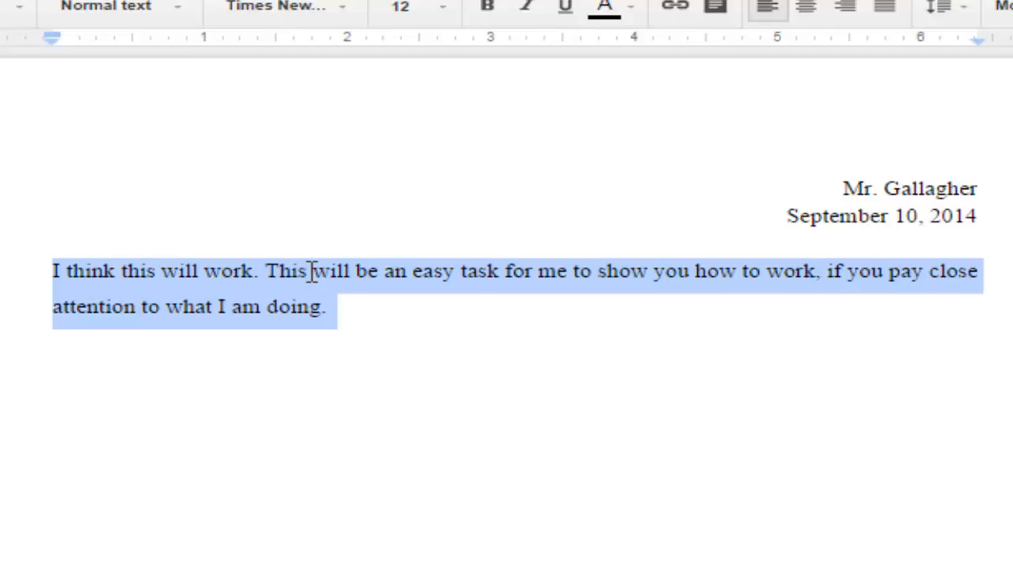
left_click(52, 271)
key("Tab")
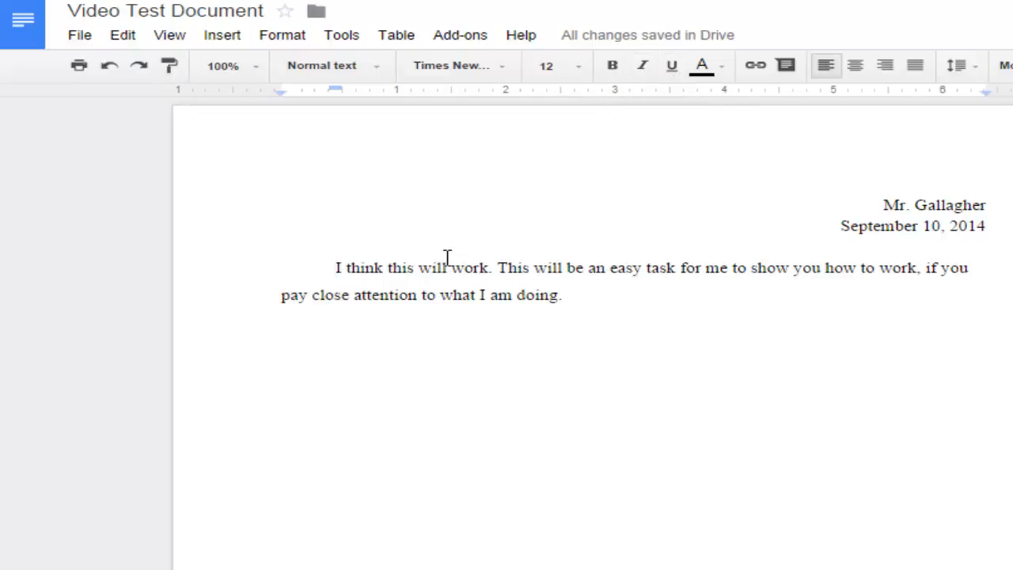
- Bold the word "will" in the paragraph's first sentence, and switch italic and underline on and off again for it
left_click_drag(419, 269, 453, 270)
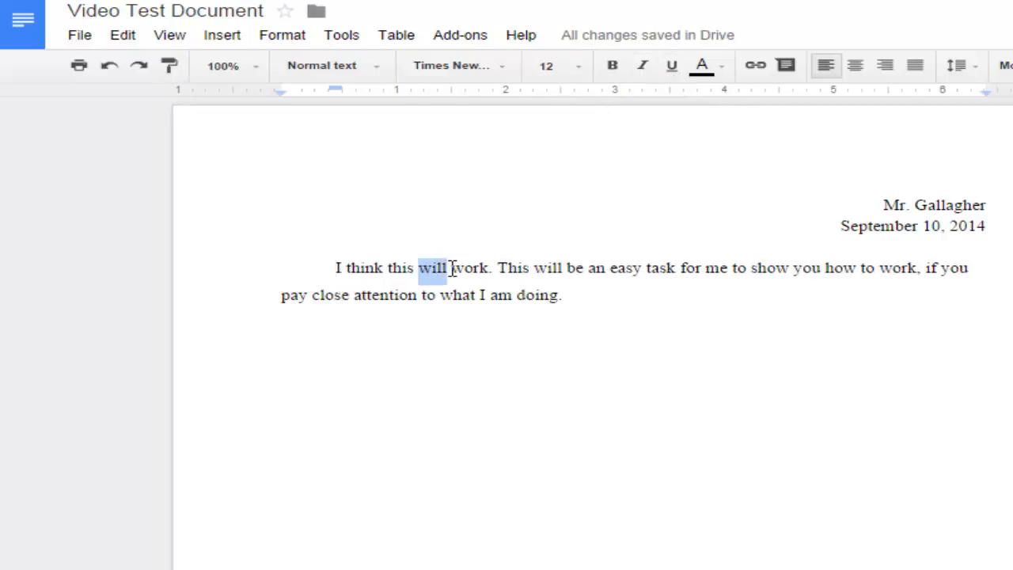
left_click(614, 70)
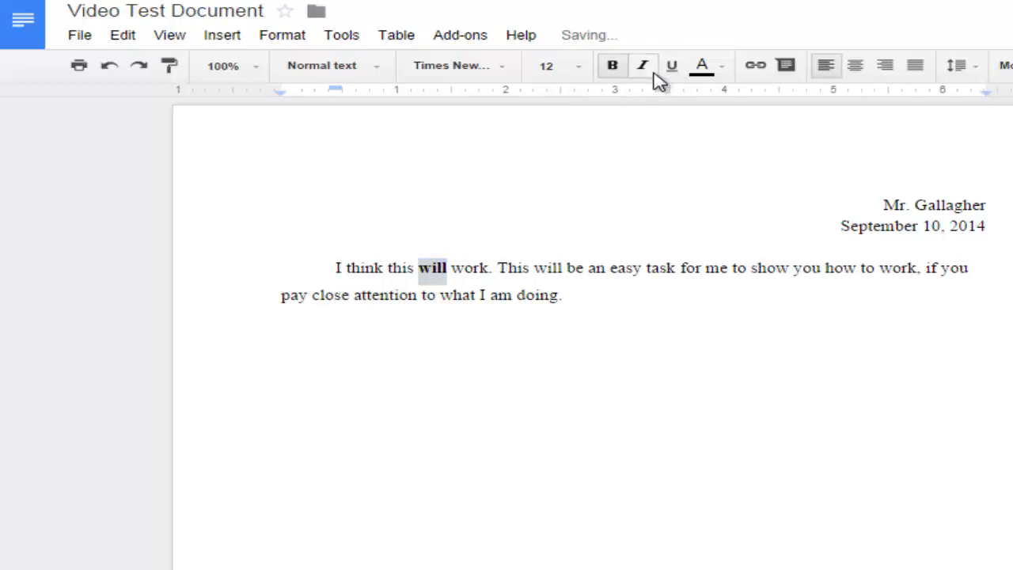
left_click(647, 70)
left_click(677, 71)
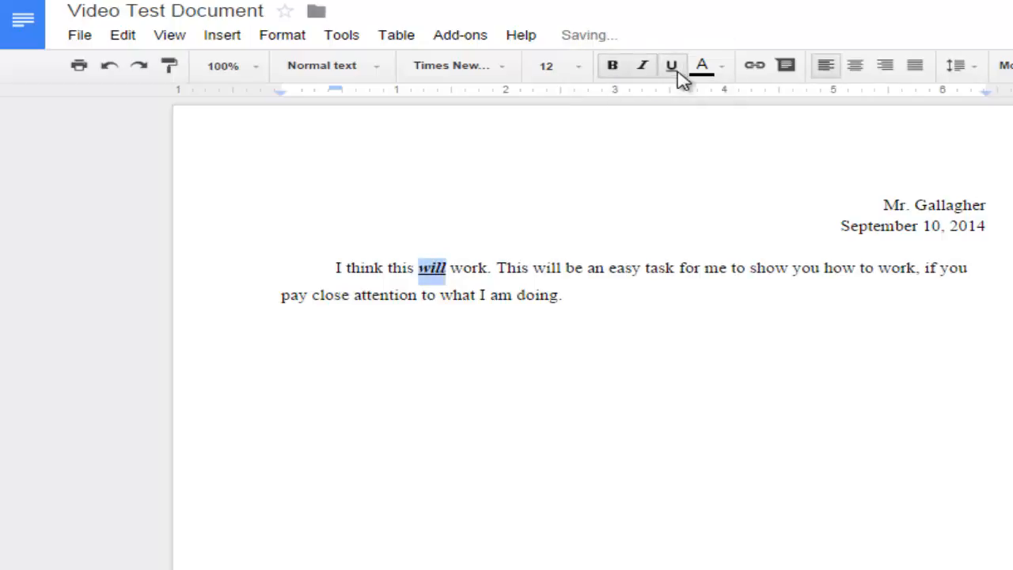
left_click(678, 73)
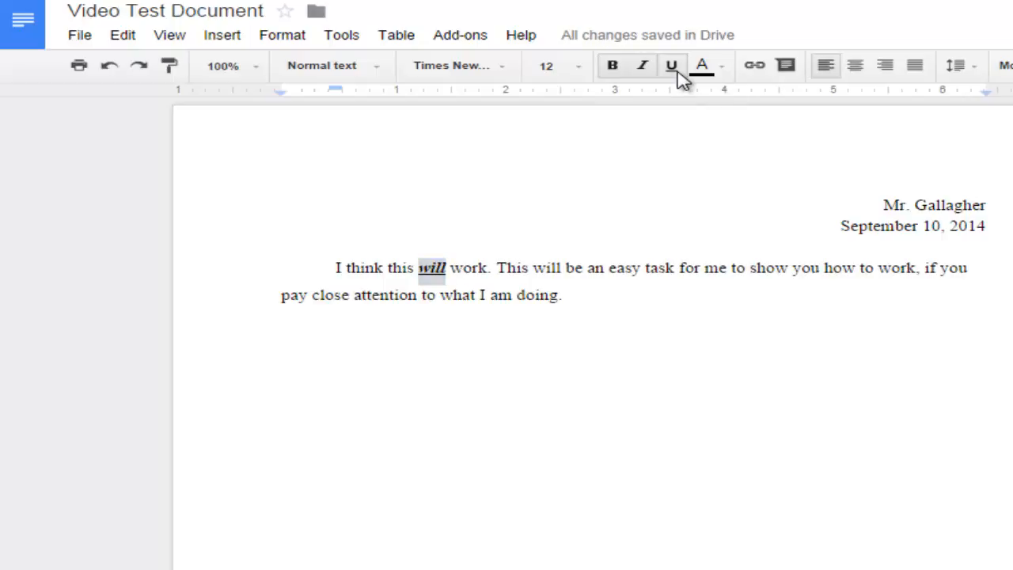
left_click(647, 73)
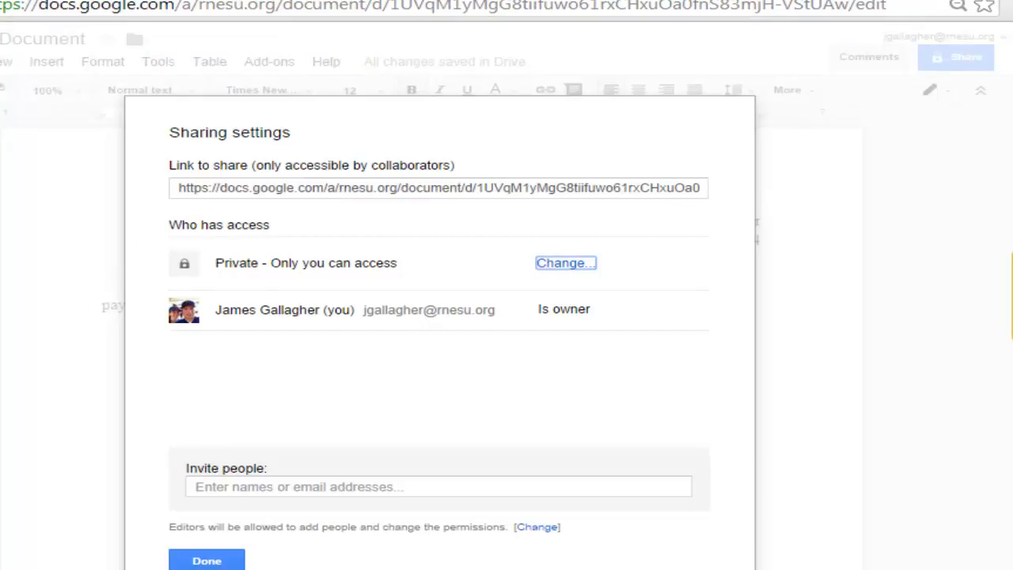
- In the sharing settings, save link sharing as Specific people and enter a collaborator's name among the people to invite
left_click(565, 262)
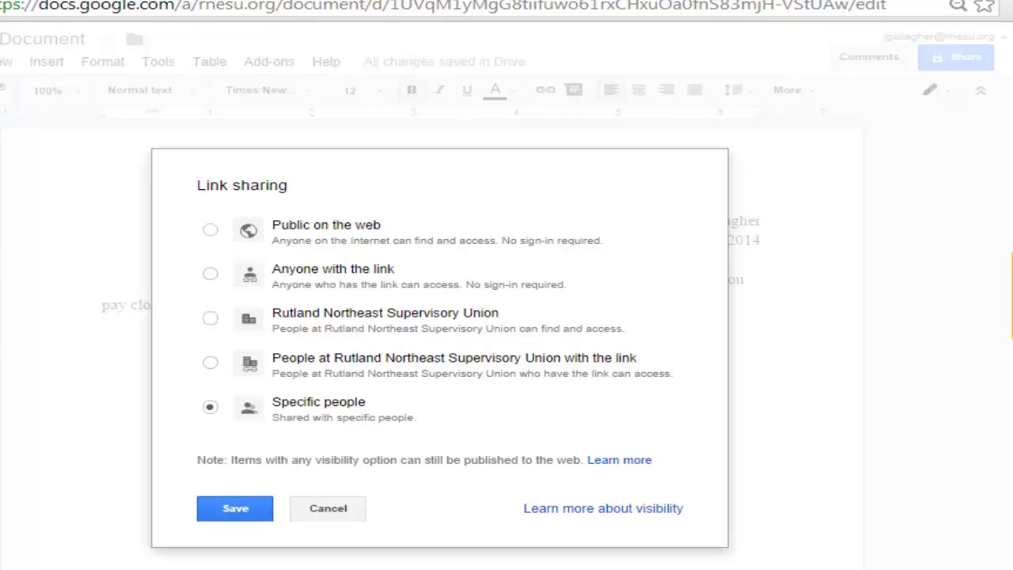
left_click(235, 508)
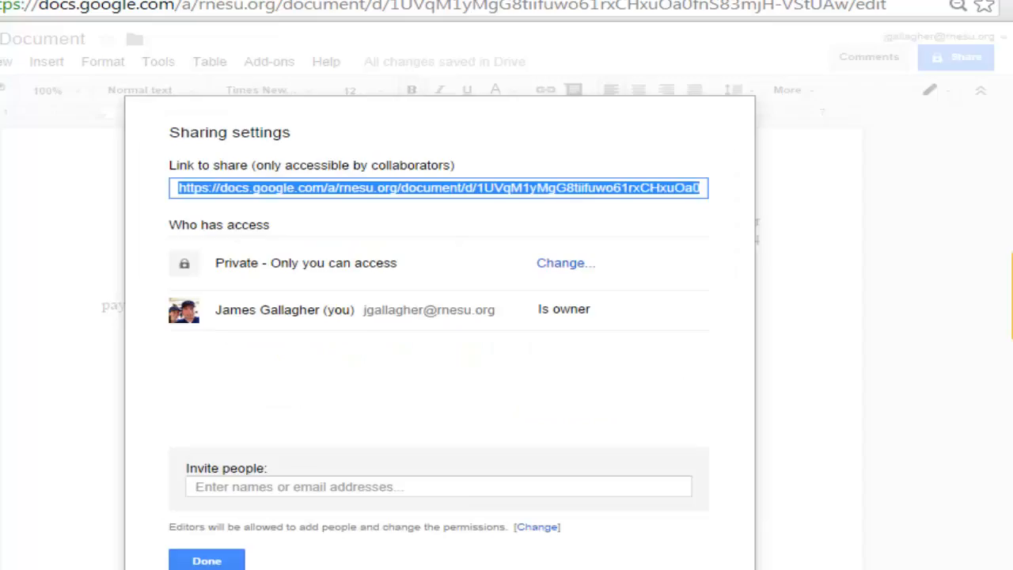
left_click(317, 487)
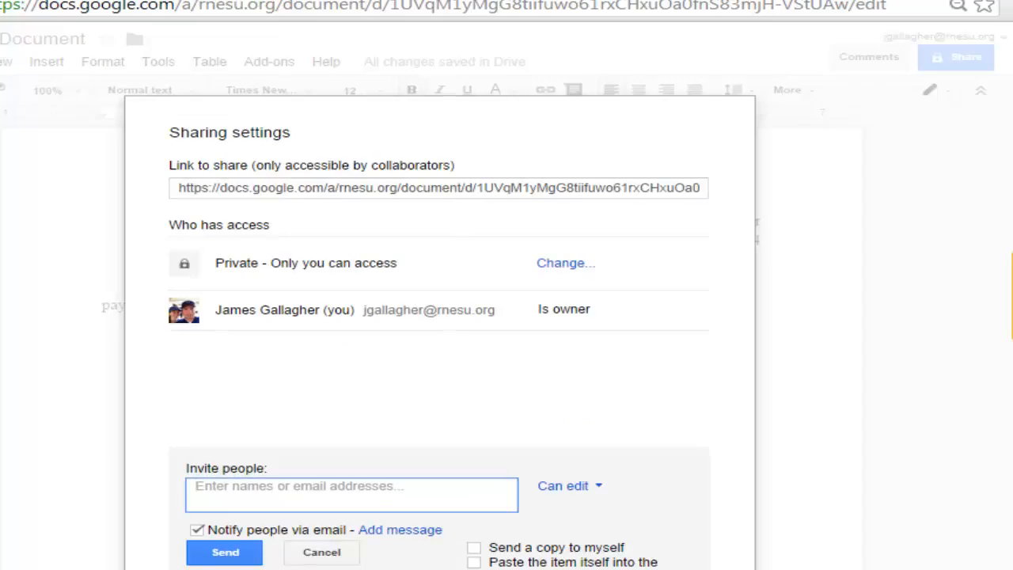
type("Willia")
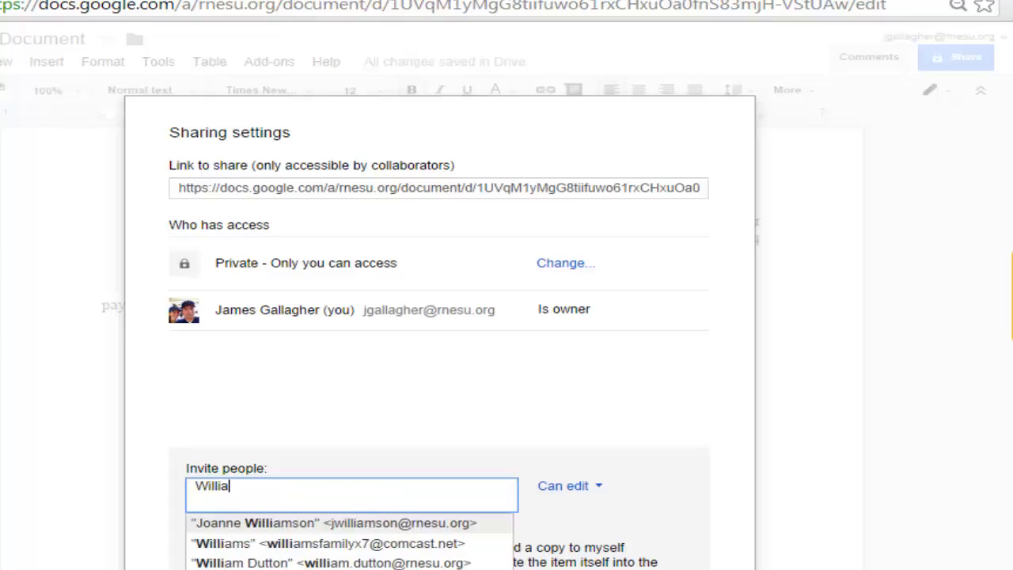